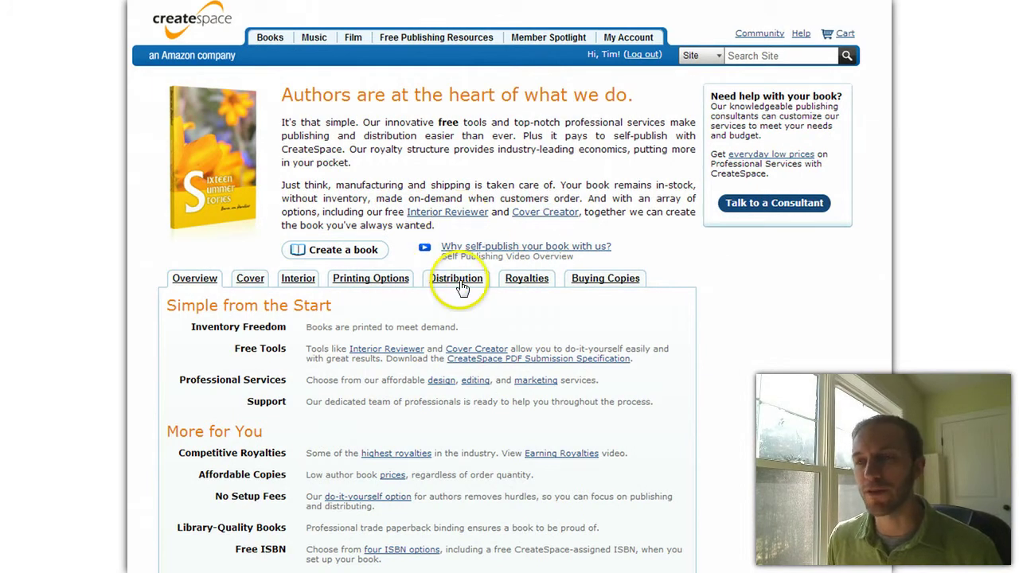
- Review the publishing information on cover artwork and interior options for books
{"action": "left_click", "coordinate": [249, 282]}
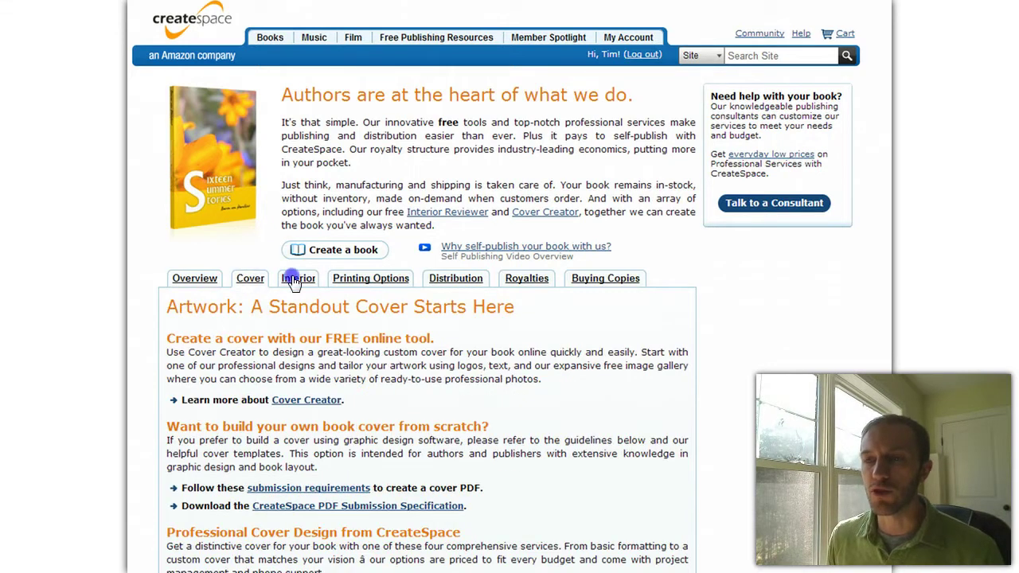
{"action": "left_click", "coordinate": [296, 280]}
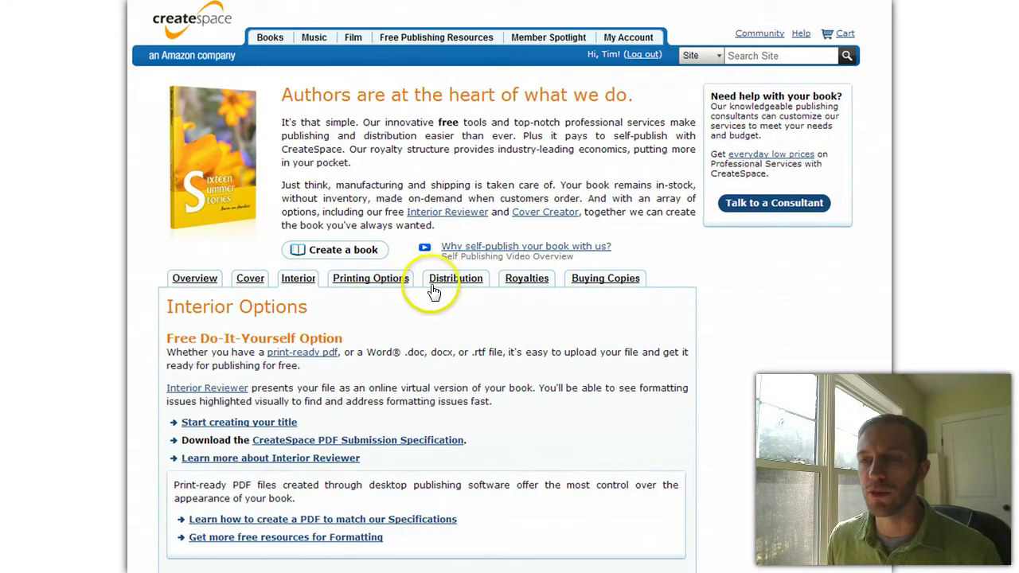
{"action": "scroll", "coordinate": [435, 291], "scroll_direction": "down", "scroll_amount": 1}
{"action": "scroll", "coordinate": [429, 291], "scroll_direction": "up", "scroll_amount": 1}
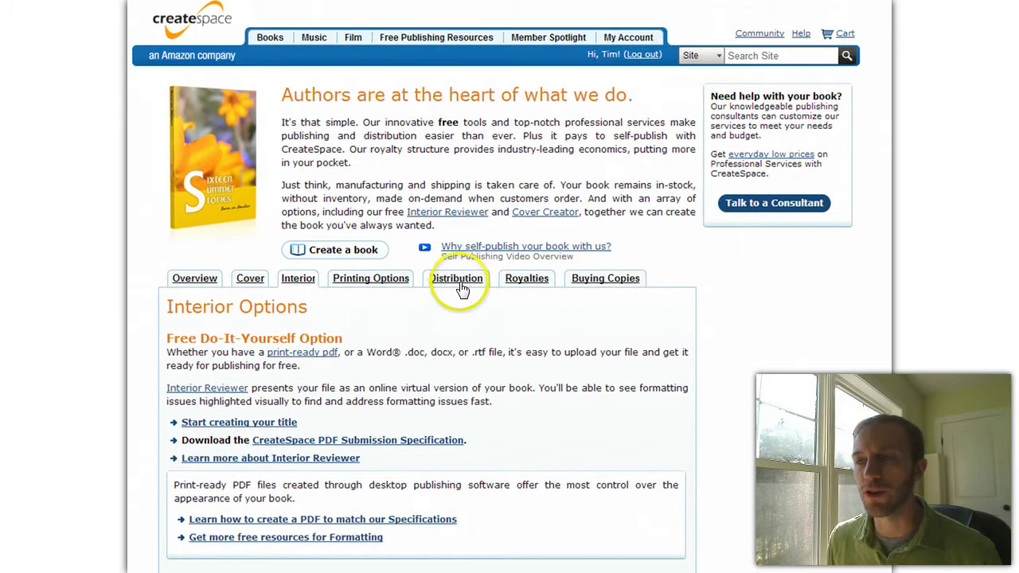
- Show the Book Royalties information and go to its Royalty Calculator
{"action": "left_click", "coordinate": [526, 285]}
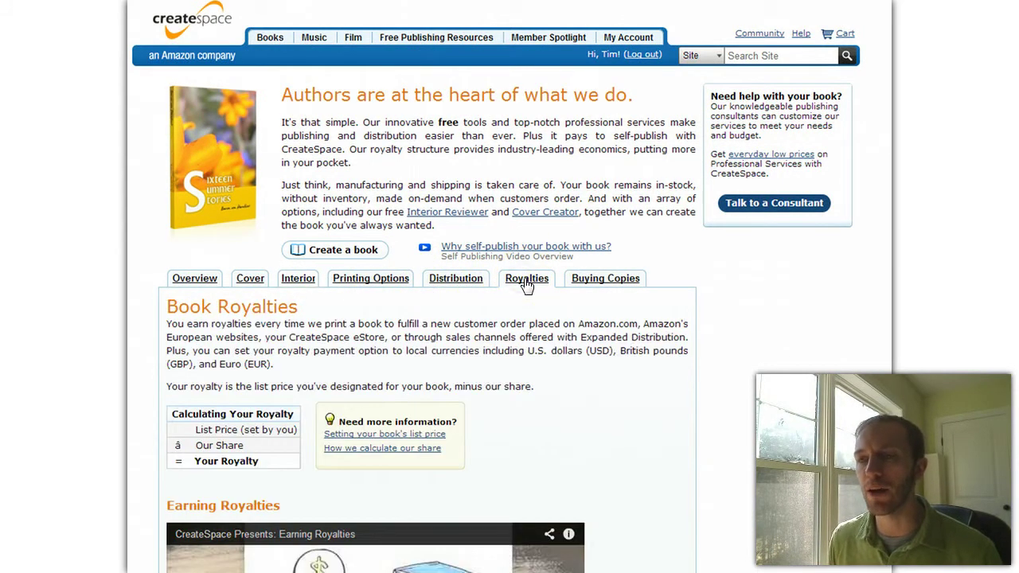
{"action": "scroll", "coordinate": [525, 284], "scroll_direction": "down", "scroll_amount": 7}
{"action": "scroll", "coordinate": [510, 279], "scroll_direction": "up", "scroll_amount": 2}
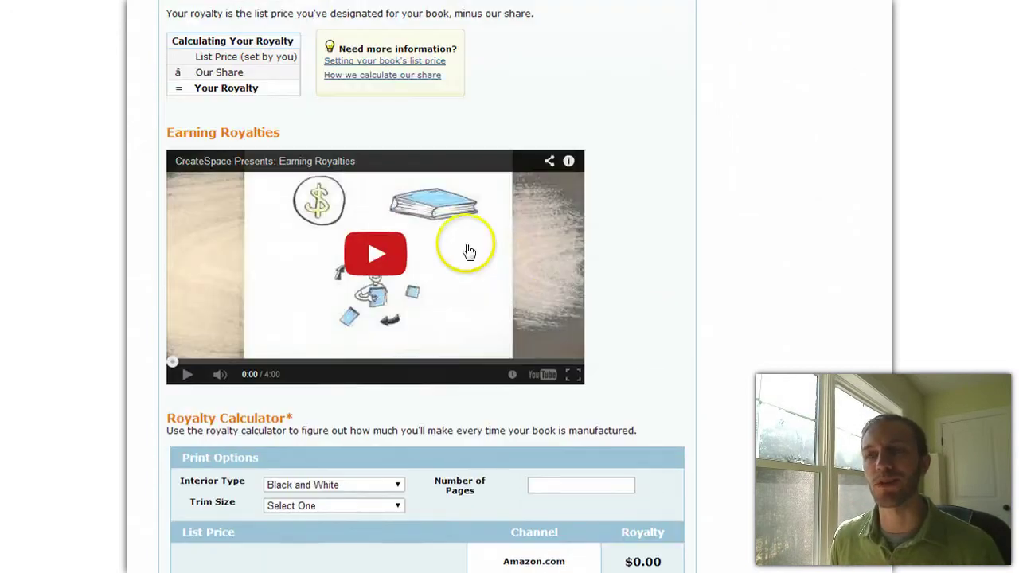
{"action": "scroll", "coordinate": [677, 345], "scroll_direction": "down", "scroll_amount": 5}
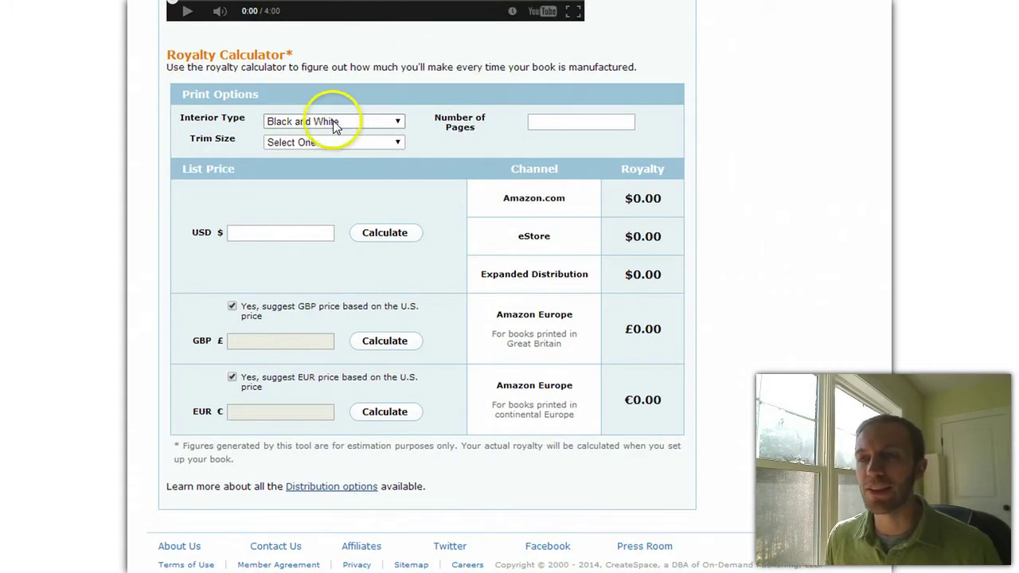
- Set the calculator's interior type to Full Color with Bleed and the number of pages to 24
{"action": "left_click", "coordinate": [333, 124]}
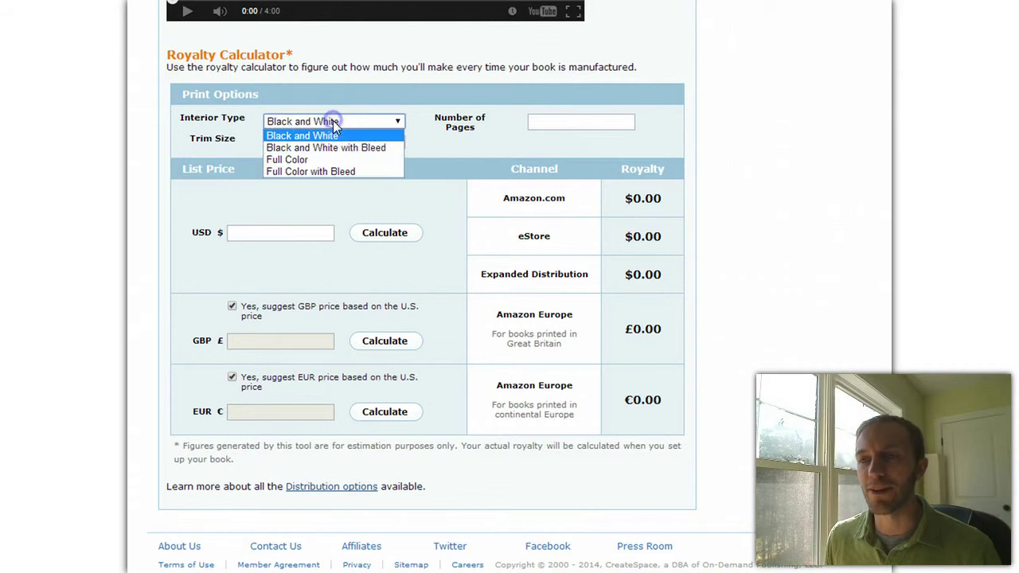
{"action": "left_click", "coordinate": [321, 171]}
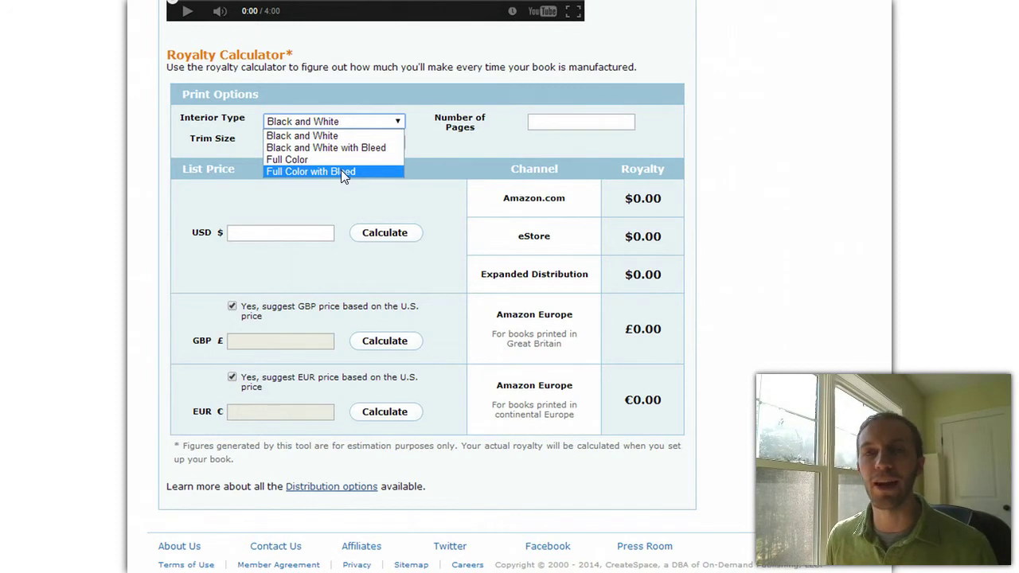
{"action": "left_click", "coordinate": [341, 171]}
{"action": "left_click", "coordinate": [544, 120]}
{"action": "type", "text": "24"}
{"action": "key", "text": "Tab"}
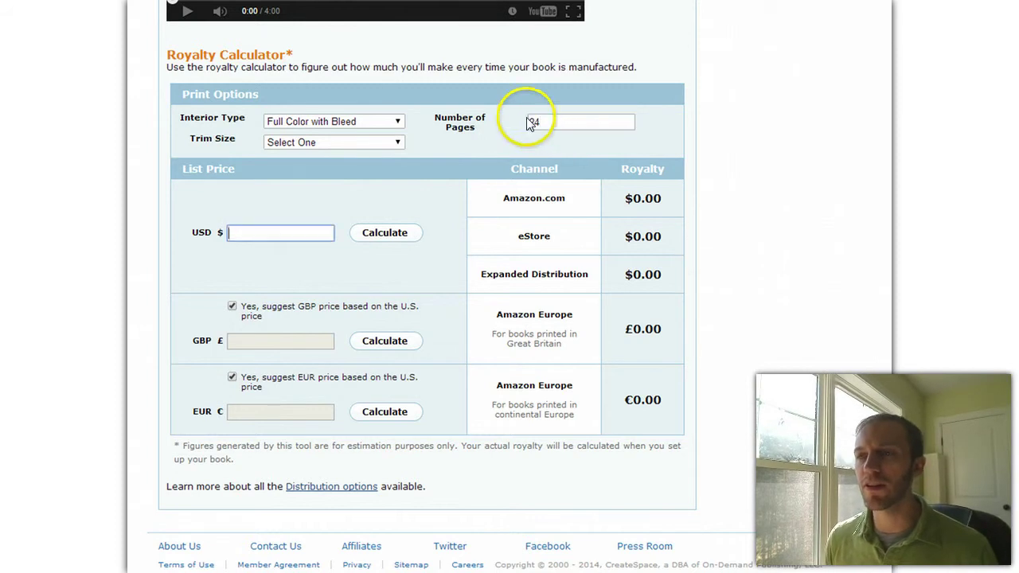
- Choose the 8.5" x 8.5" trim size and calculate the royalties for a list price of 9.97 USD
{"action": "left_click", "coordinate": [337, 143]}
{"action": "left_click", "coordinate": [335, 147]}
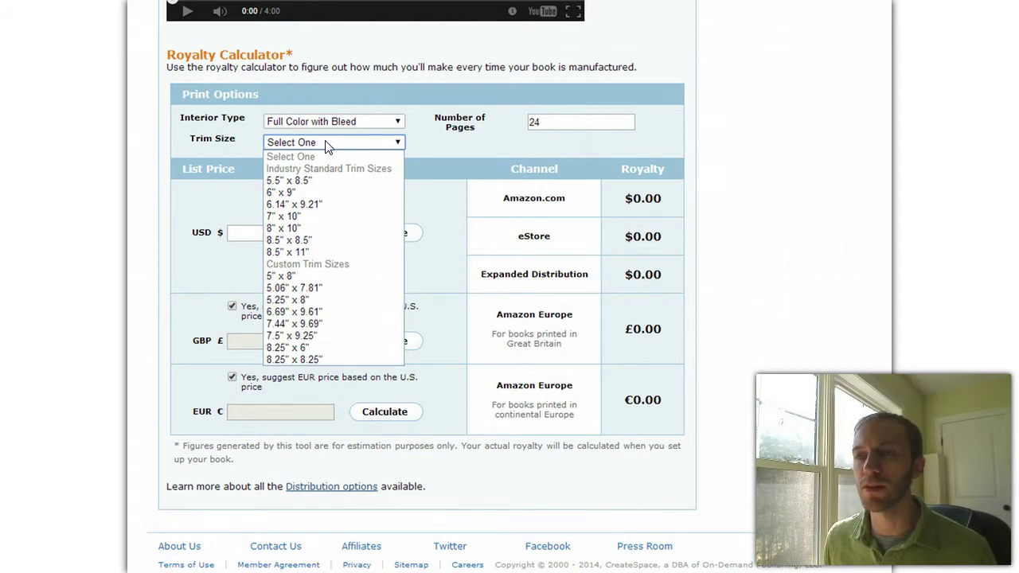
{"action": "left_click", "coordinate": [333, 148]}
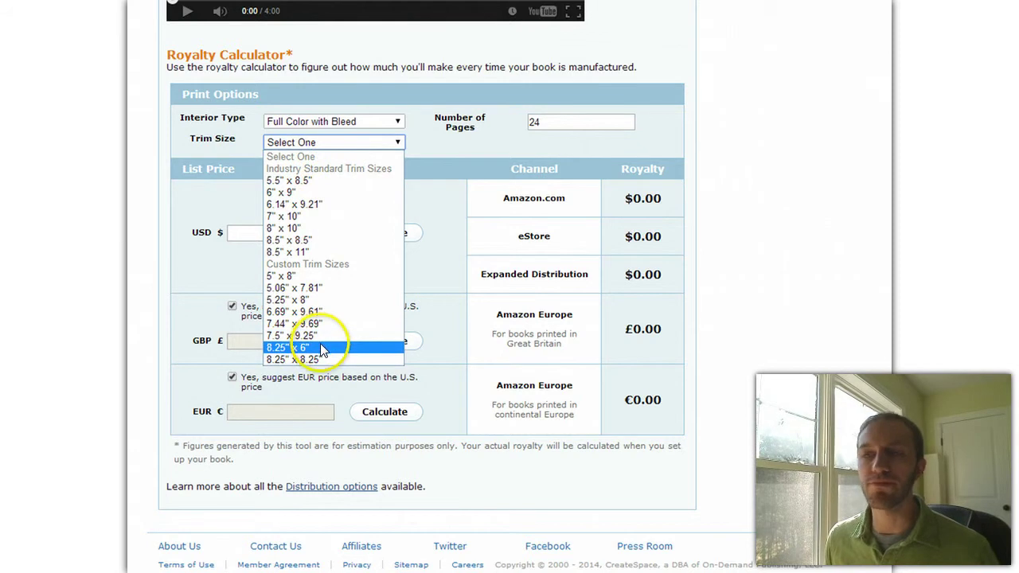
{"action": "left_click", "coordinate": [315, 241]}
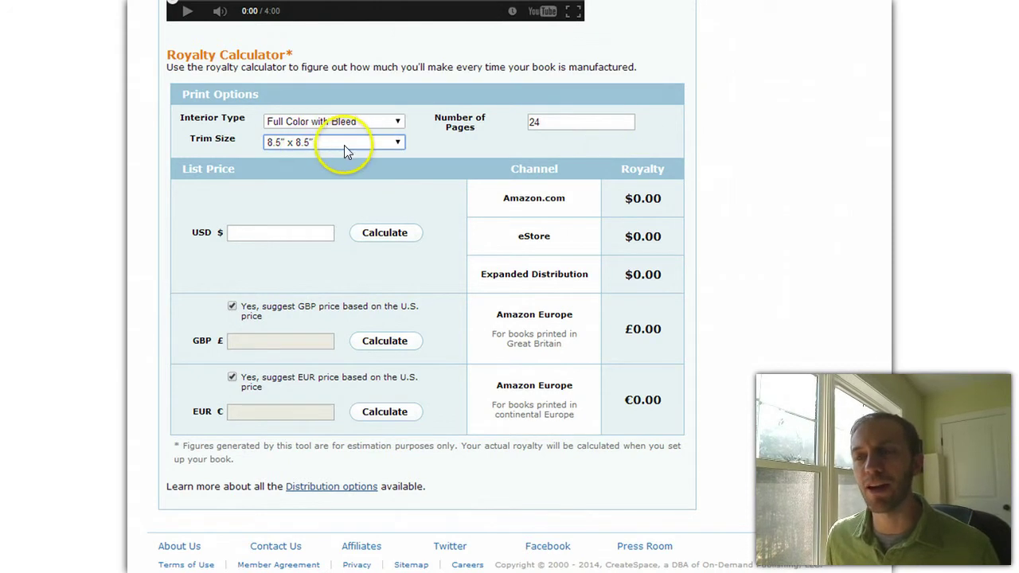
{"action": "left_click", "coordinate": [262, 237]}
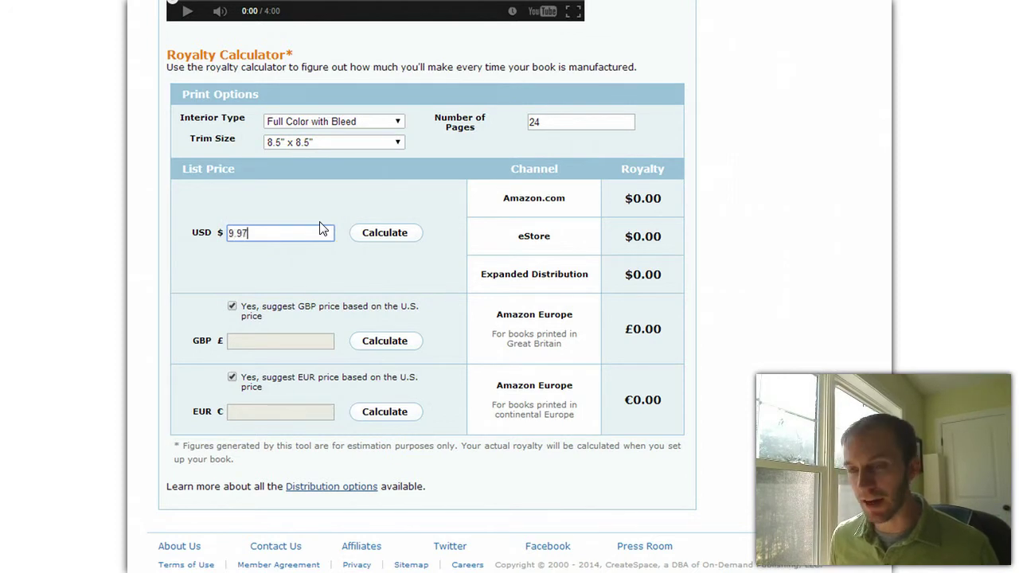
{"action": "left_click", "coordinate": [381, 238]}
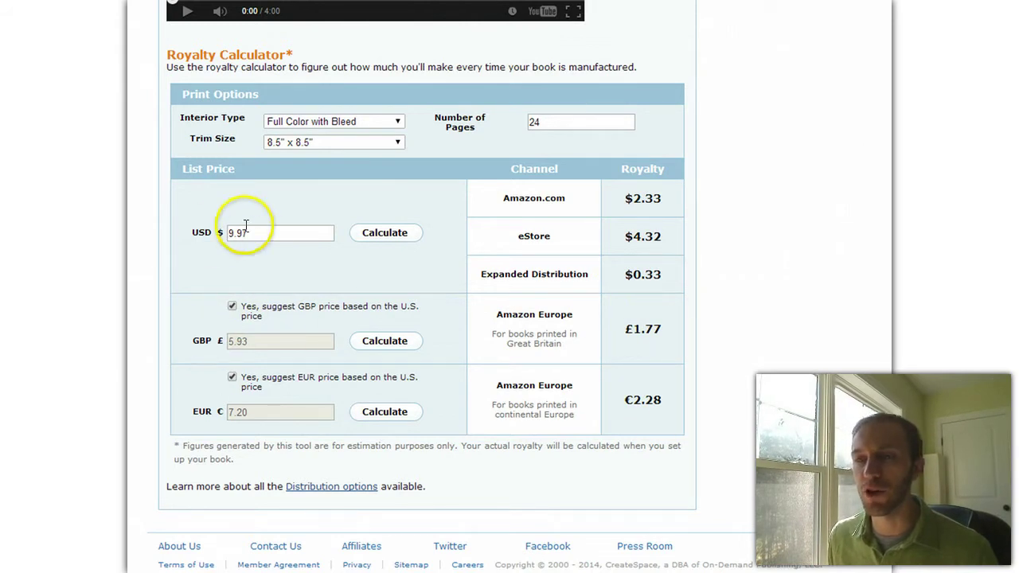
- Change the USD list price to 14.97 and recalculate the royalties
{"action": "left_click_drag", "start_coordinate": [262, 230], "coordinate": [169, 233]}
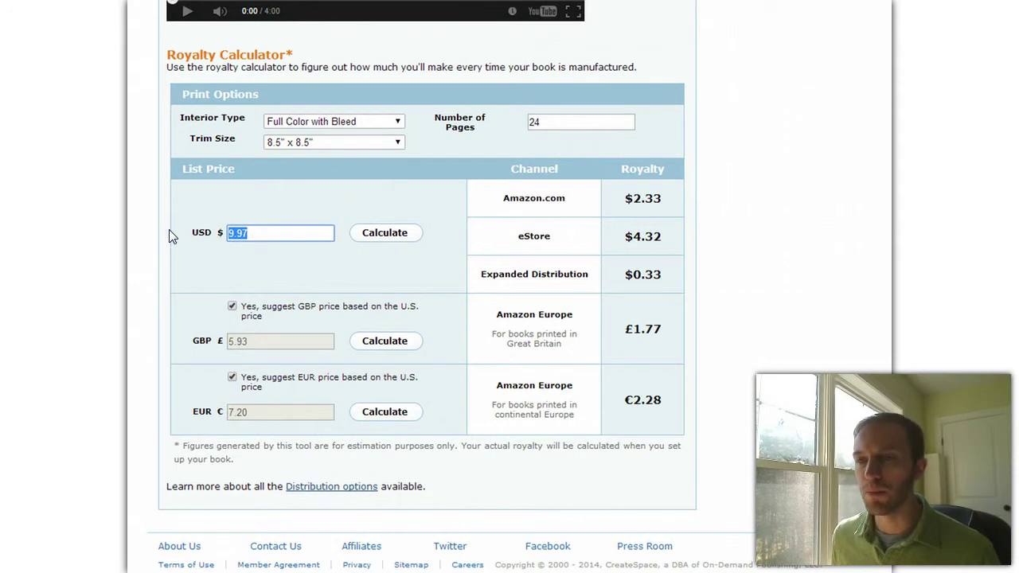
{"action": "type", "text": "14.97"}
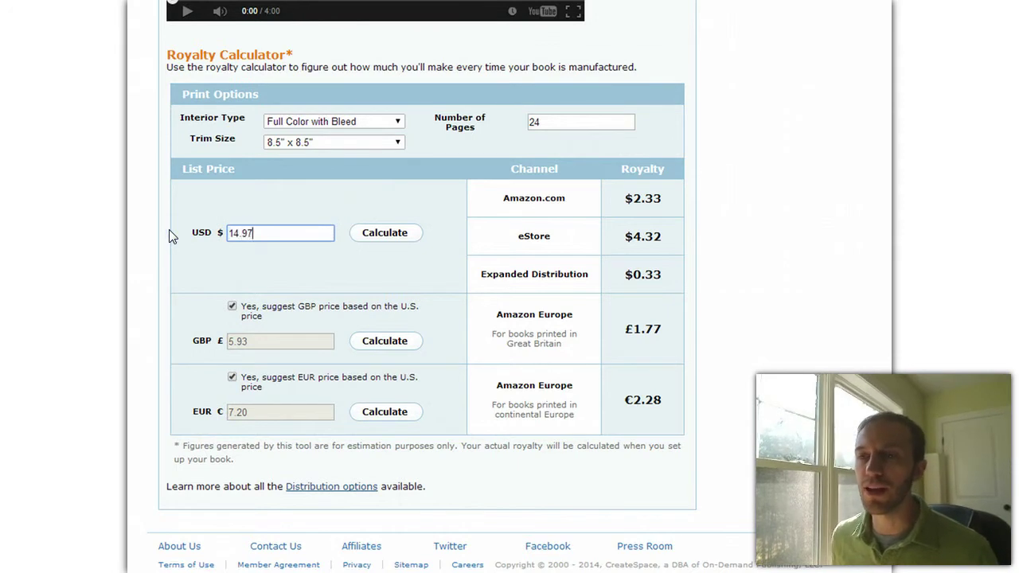
{"action": "left_click", "coordinate": [385, 237]}
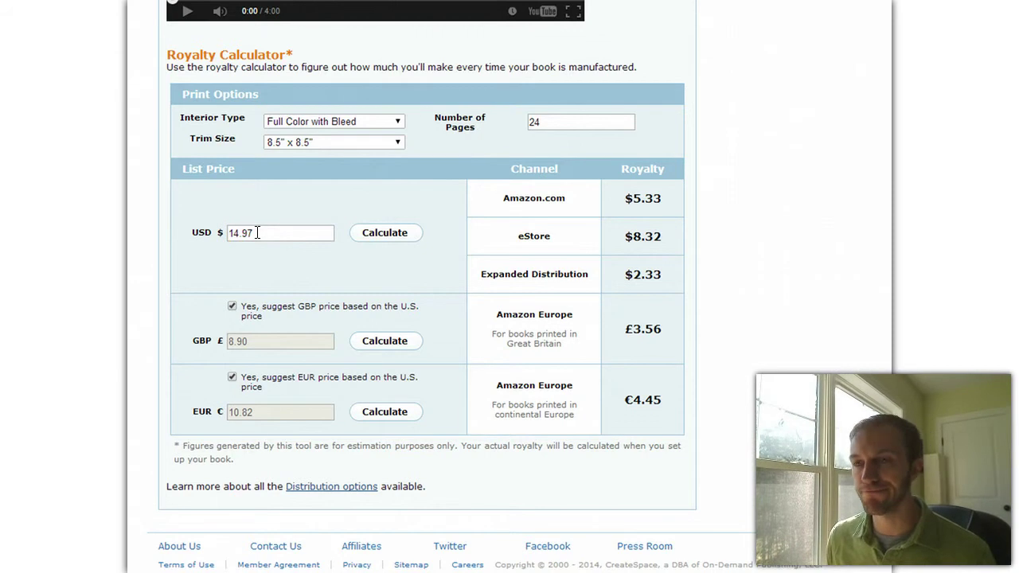
- Recalculate the royalties for a USD list price of 8.10 and check the Expanded Distribution royalty
{"action": "left_click_drag", "start_coordinate": [257, 233], "coordinate": [176, 231]}
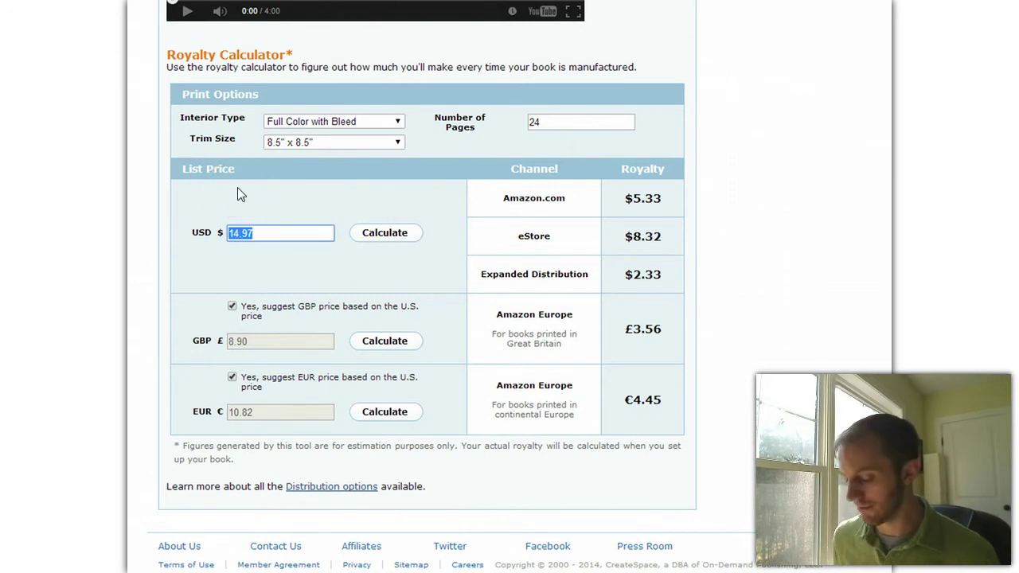
{"action": "type", "text": "8."}
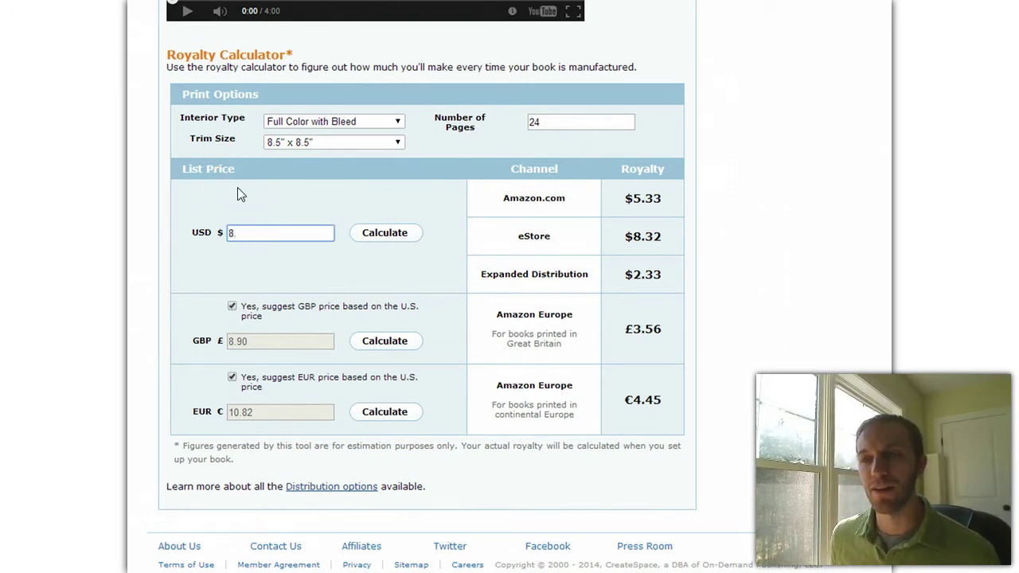
{"action": "type", "text": "10"}
{"action": "left_click", "coordinate": [384, 234]}
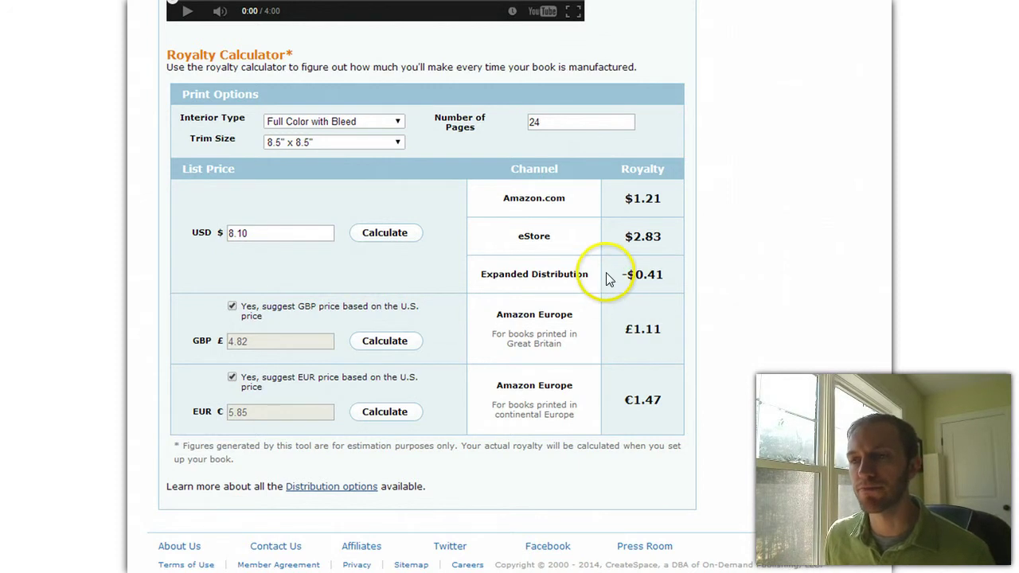
{"action": "double_click", "coordinate": [660, 274]}
{"action": "left_click", "coordinate": [671, 276]}
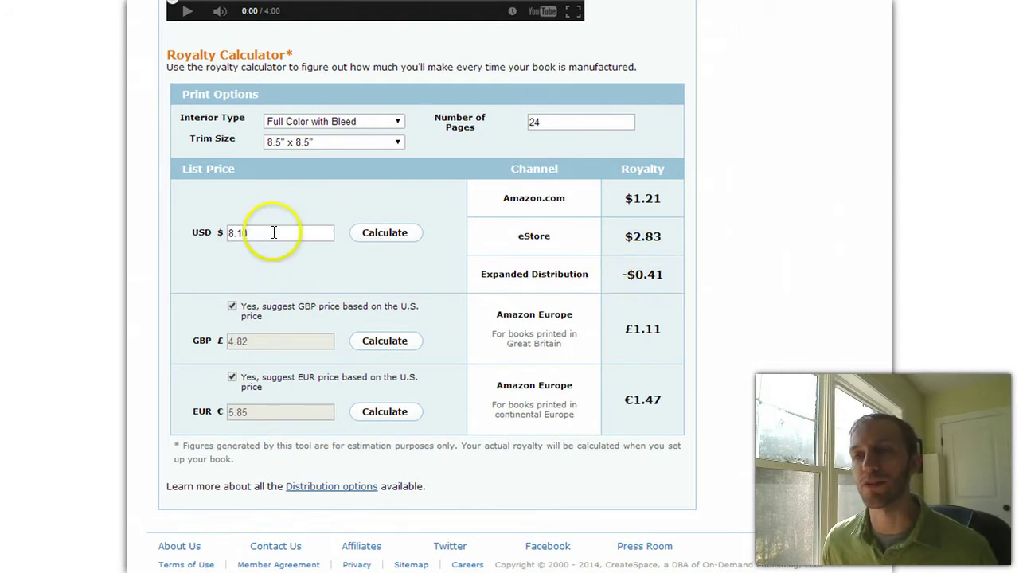
- Set the USD list price to 7 and recalculate the royalties for each channel
{"action": "left_click", "coordinate": [221, 230]}
{"action": "type", "text": "7"}
{"action": "left_click", "coordinate": [385, 236]}
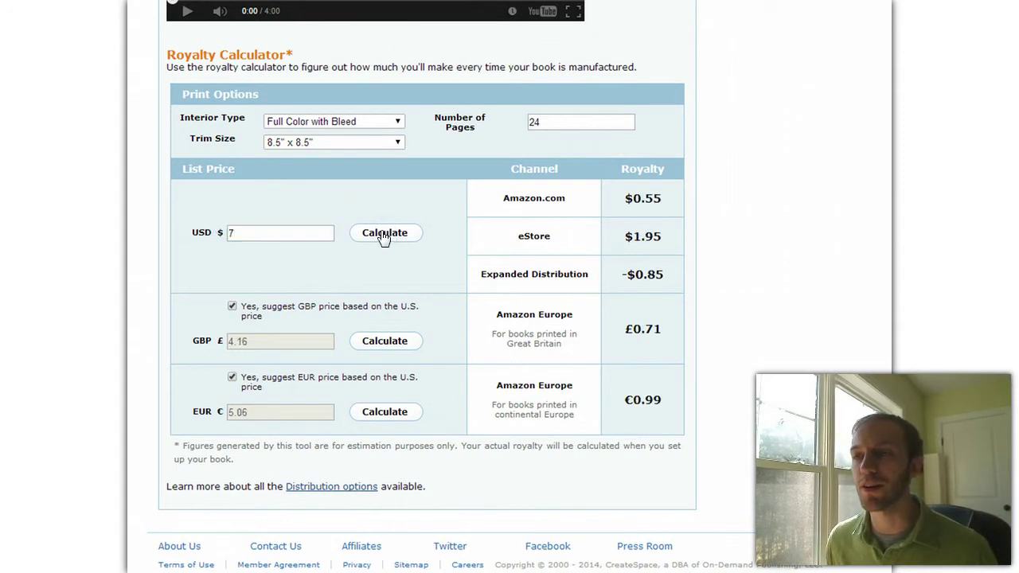
{"action": "left_click", "coordinate": [246, 231]}
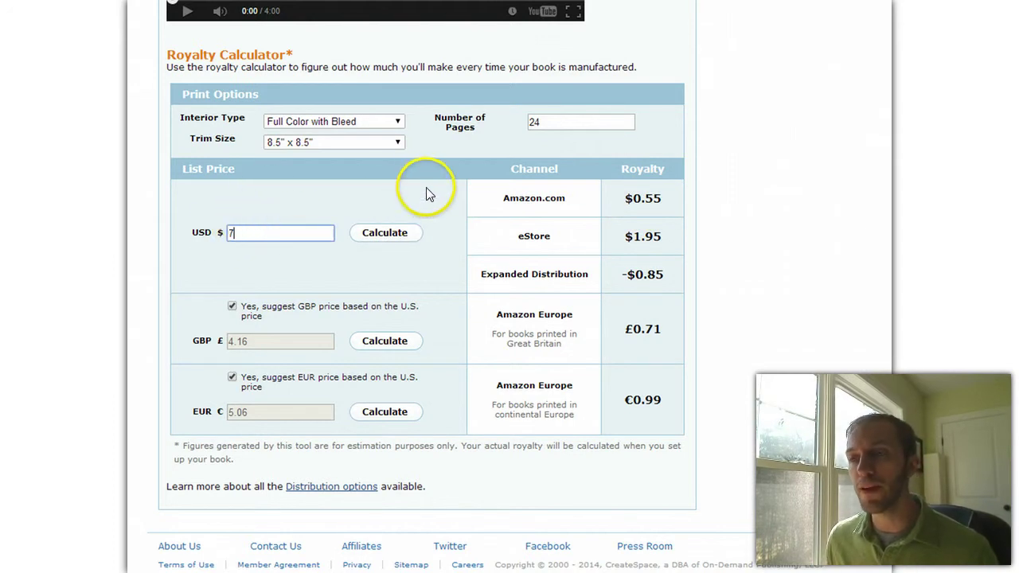
{"action": "left_click_drag", "start_coordinate": [262, 232], "coordinate": [210, 232]}
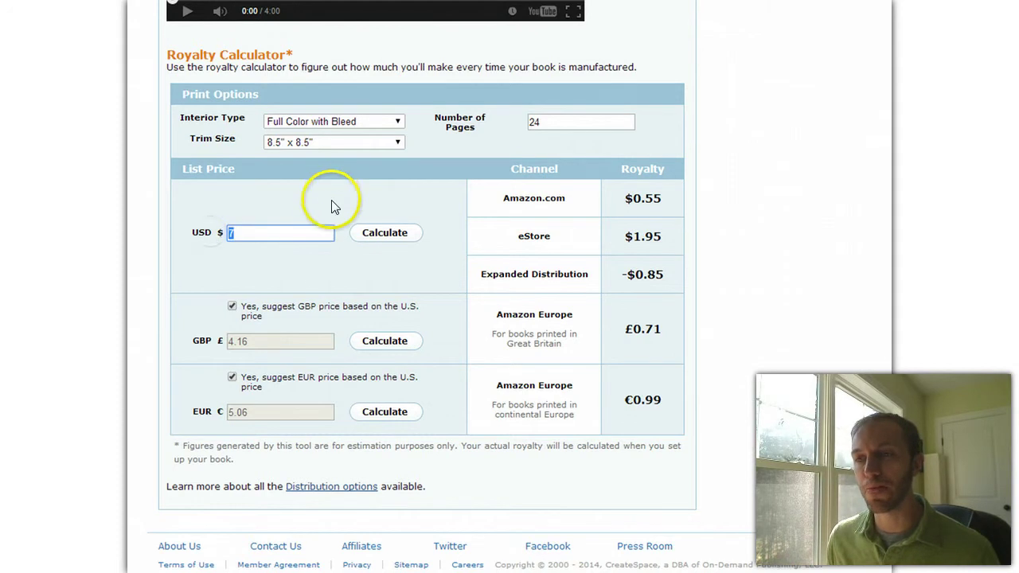
{"action": "left_click", "coordinate": [257, 231]}
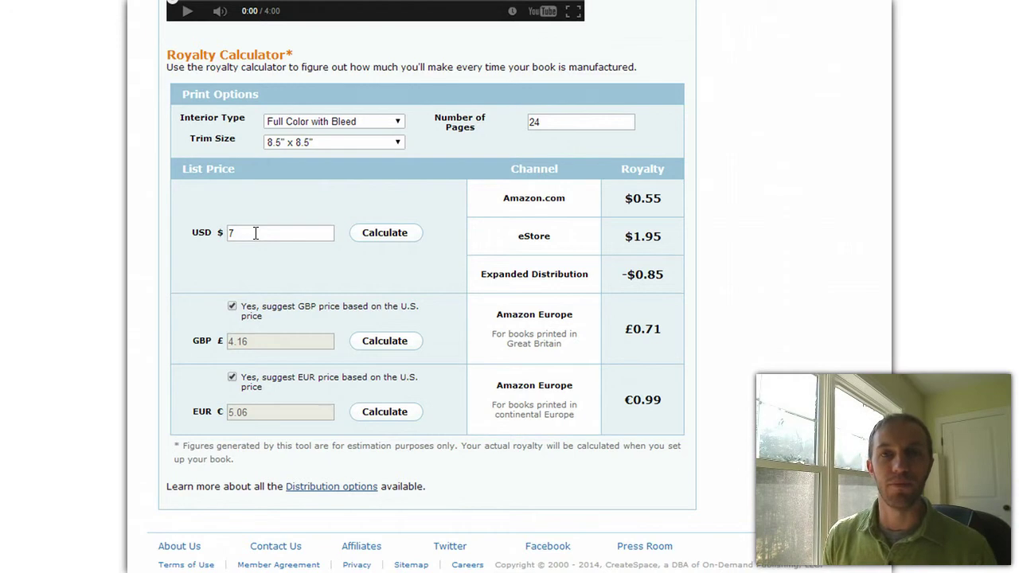
- Return the USD list price to 9.97 and recalculate the royalties
{"action": "left_click", "coordinate": [250, 220]}
{"action": "key", "text": "Tab"}
{"action": "type", "text": "9.97"}
{"action": "left_click", "coordinate": [385, 232]}
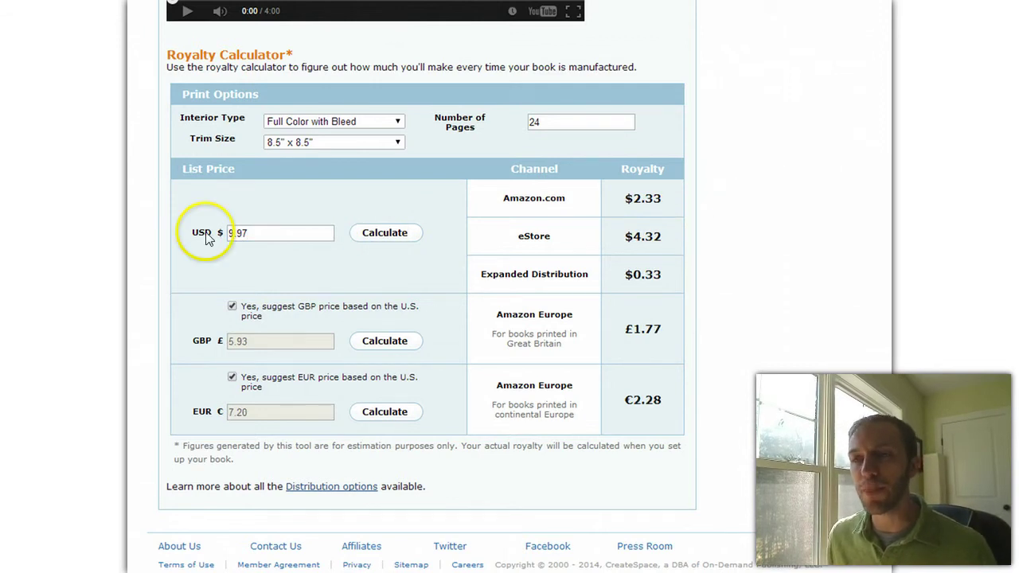
{"action": "left_click", "coordinate": [251, 230]}
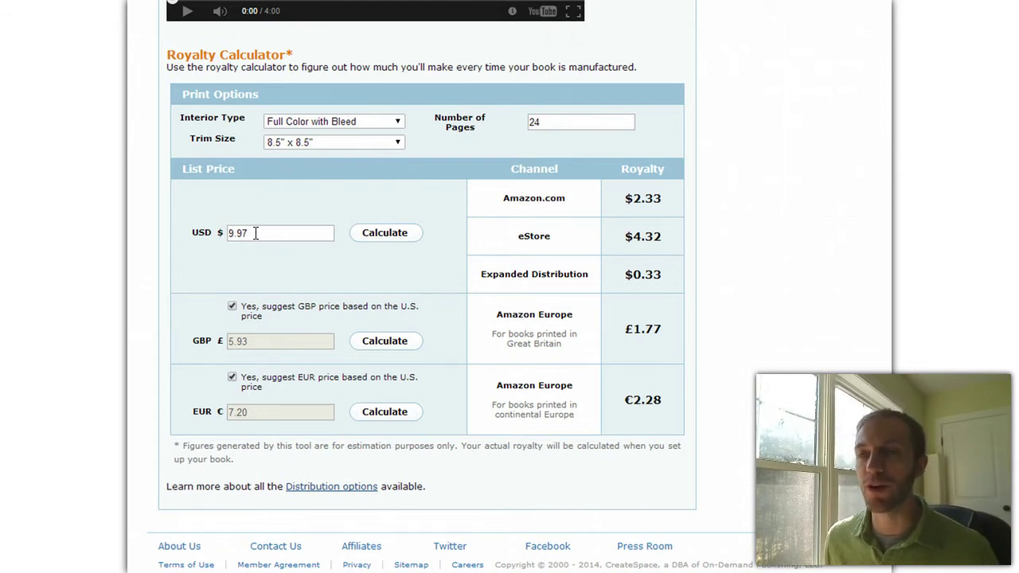
{"action": "left_click", "coordinate": [257, 232]}
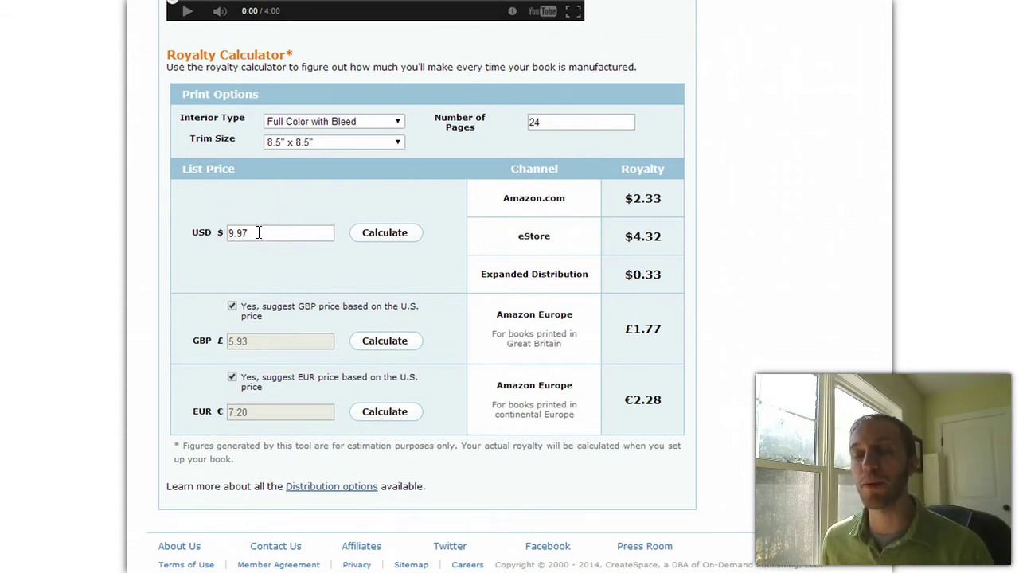
{"action": "left_click", "coordinate": [239, 231]}
{"action": "left_click", "coordinate": [322, 231]}
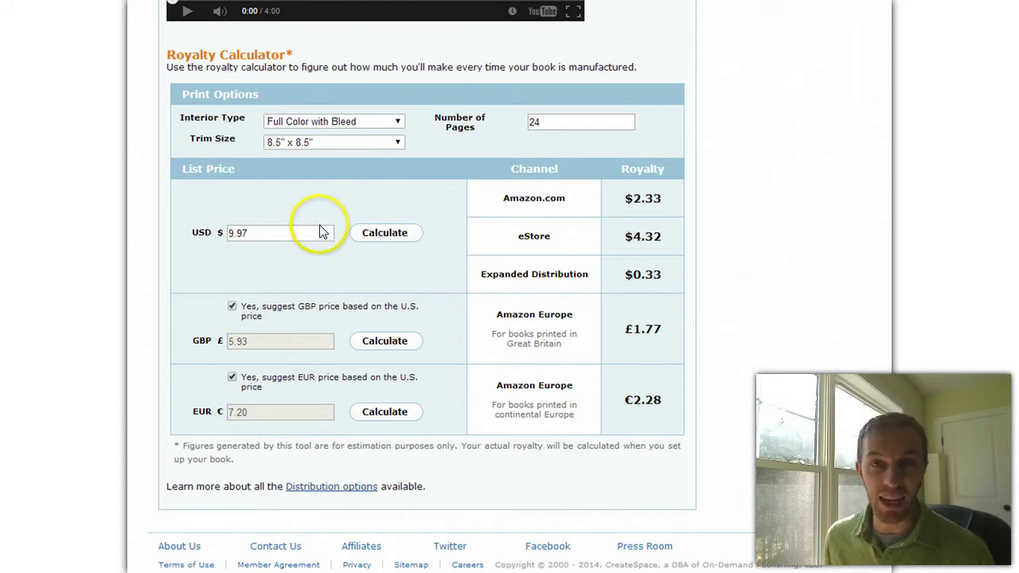
{"action": "left_click", "coordinate": [284, 228]}
{"action": "left_click", "coordinate": [261, 231]}
{"action": "left_click_drag", "start_coordinate": [262, 231], "coordinate": [178, 230]}
{"action": "left_click", "coordinate": [228, 210]}
{"action": "left_click", "coordinate": [263, 231]}
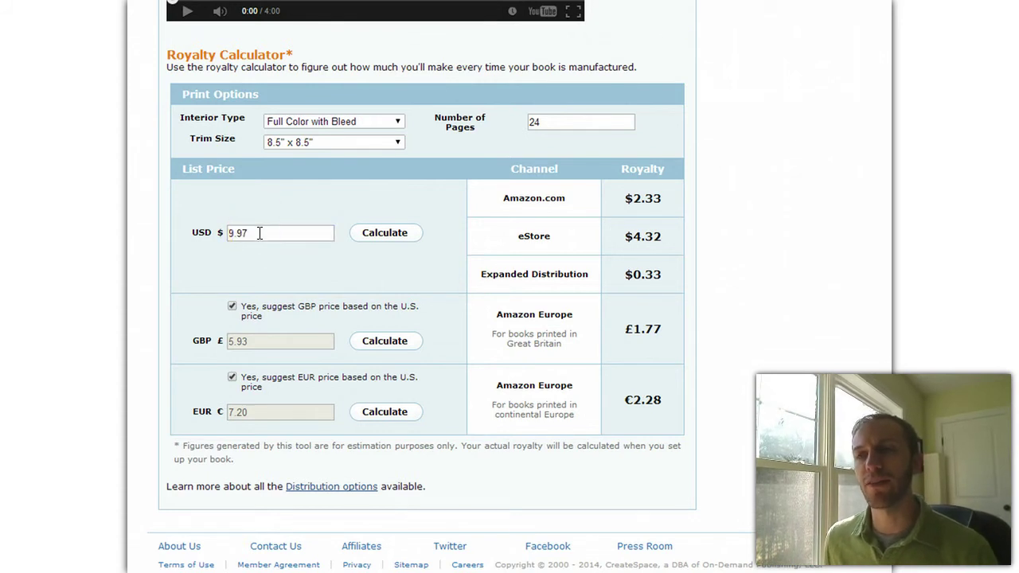
{"action": "left_click", "coordinate": [256, 232]}
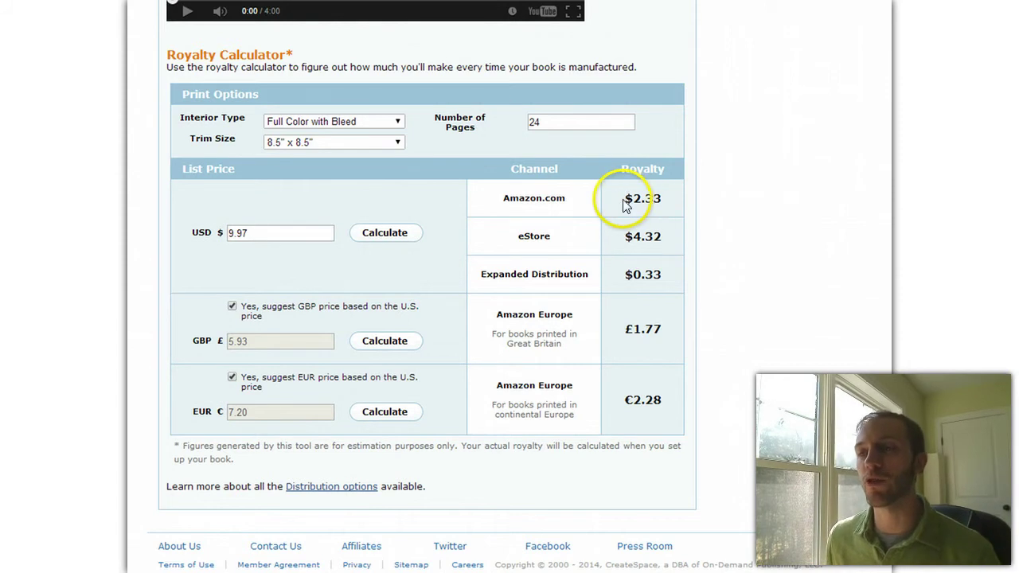
{"action": "left_click_drag", "start_coordinate": [666, 199], "coordinate": [623, 199]}
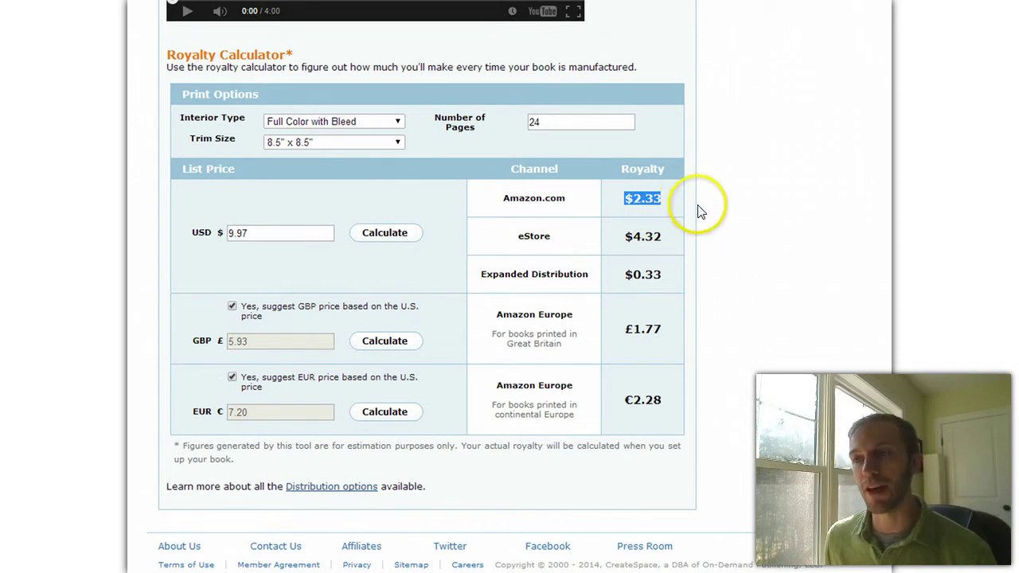
{"action": "left_click", "coordinate": [732, 186]}
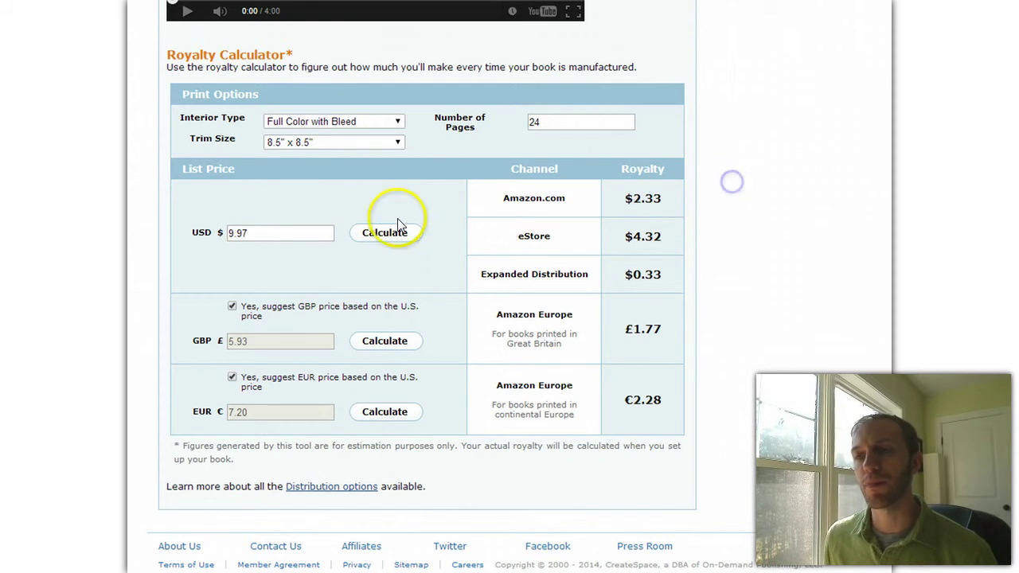
{"action": "left_click_drag", "start_coordinate": [270, 233], "coordinate": [178, 234]}
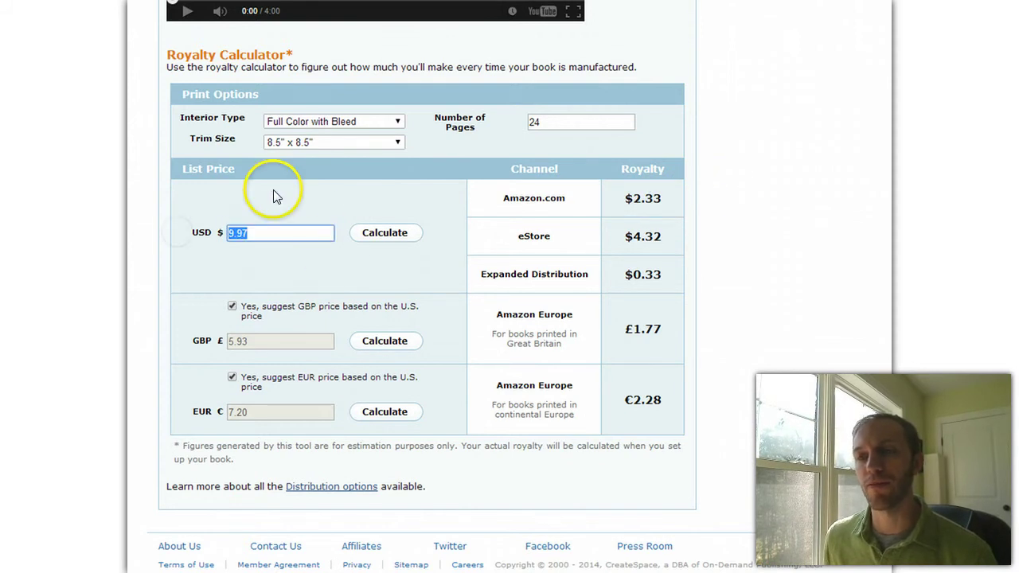
{"action": "left_click", "coordinate": [273, 200]}
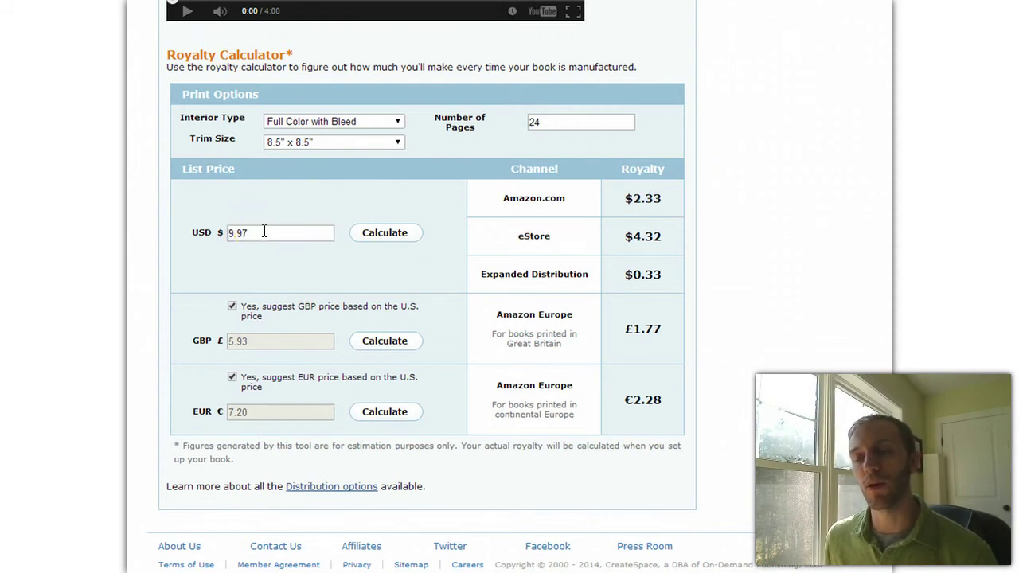
{"action": "left_click_drag", "start_coordinate": [264, 231], "coordinate": [211, 231]}
{"action": "left_click", "coordinate": [269, 205]}
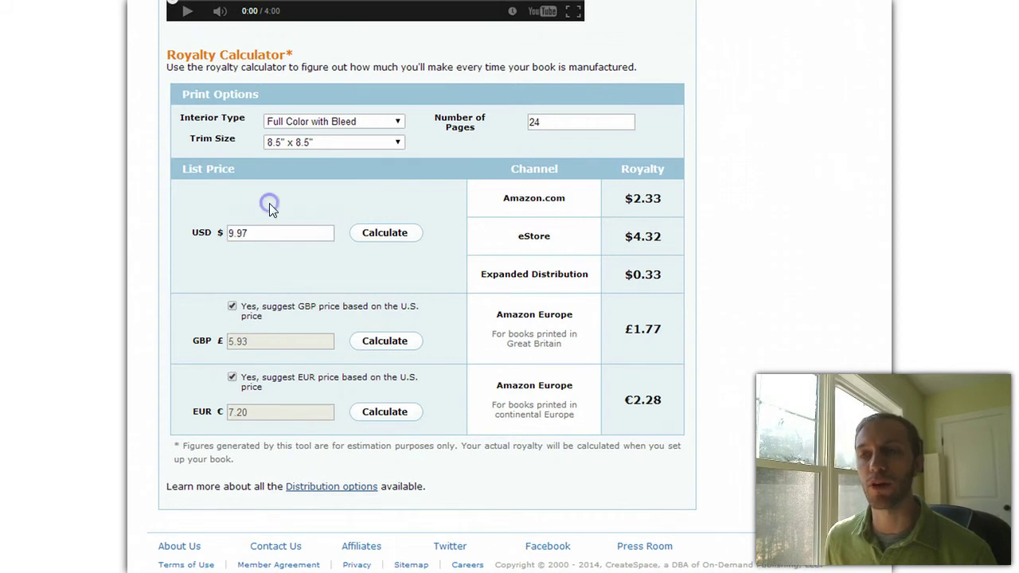
{"action": "left_click_drag", "start_coordinate": [263, 232], "coordinate": [202, 232]}
{"action": "left_click", "coordinate": [221, 205]}
{"action": "left_click", "coordinate": [250, 232]}
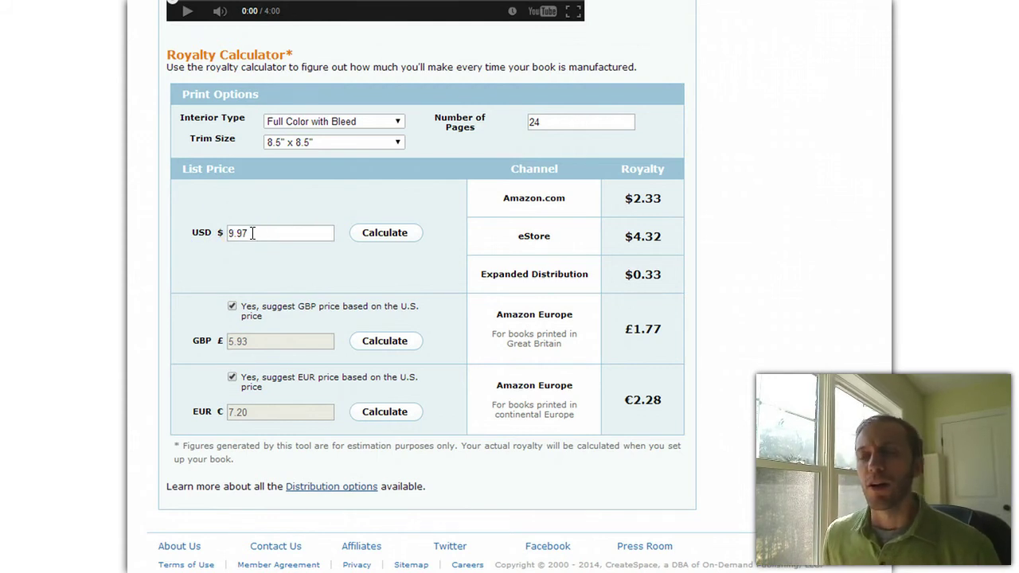
- Lower the USD list price to 7 again and recalculate the royalties
{"action": "left_click_drag", "start_coordinate": [253, 233], "coordinate": [202, 232]}
{"action": "type", "text": "7"}
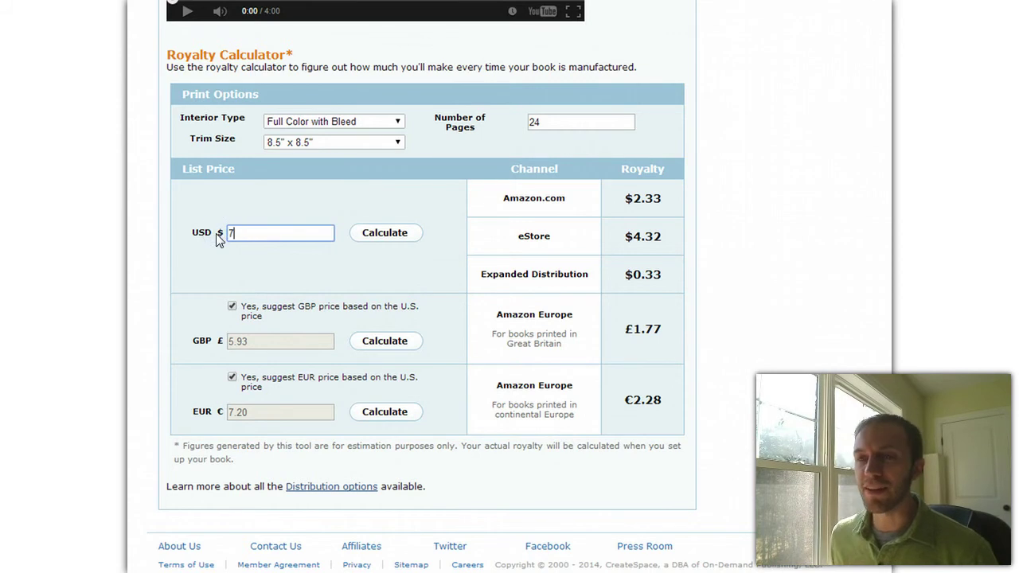
{"action": "left_click", "coordinate": [383, 233]}
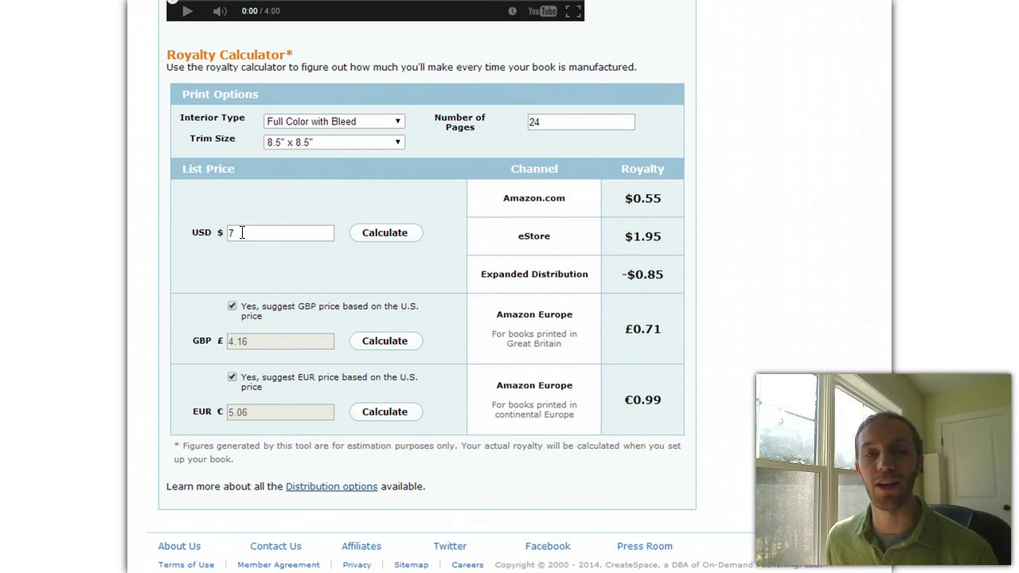
{"action": "left_click", "coordinate": [248, 231]}
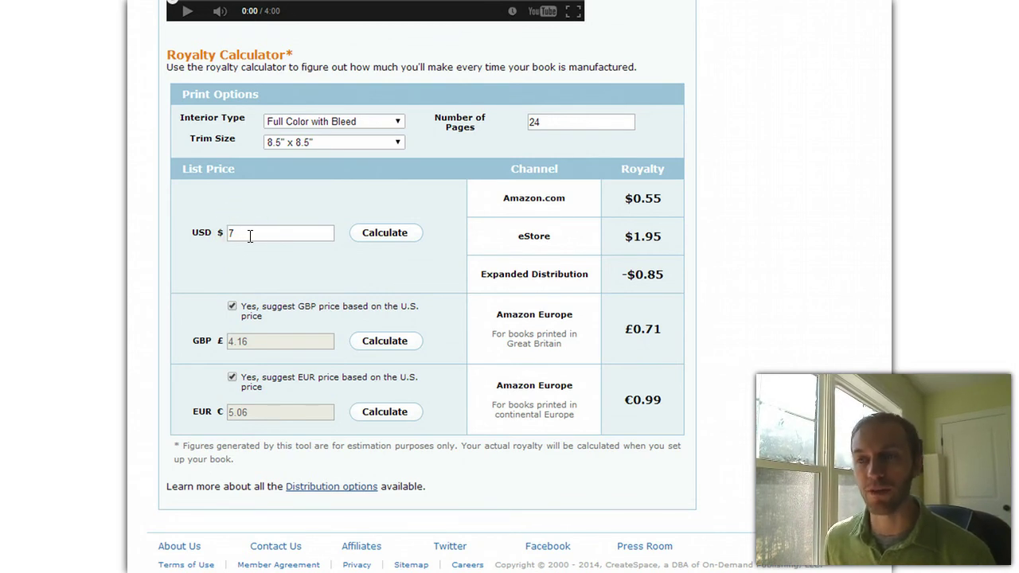